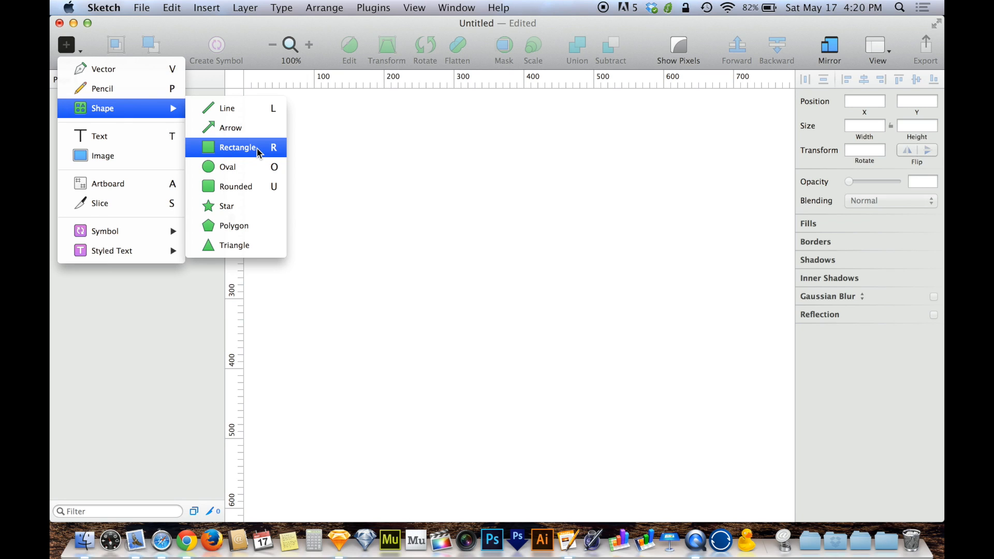
Draw a 200 × 200 px square with the Rectangle tool at about X 191, Y 126.
click(259, 153)
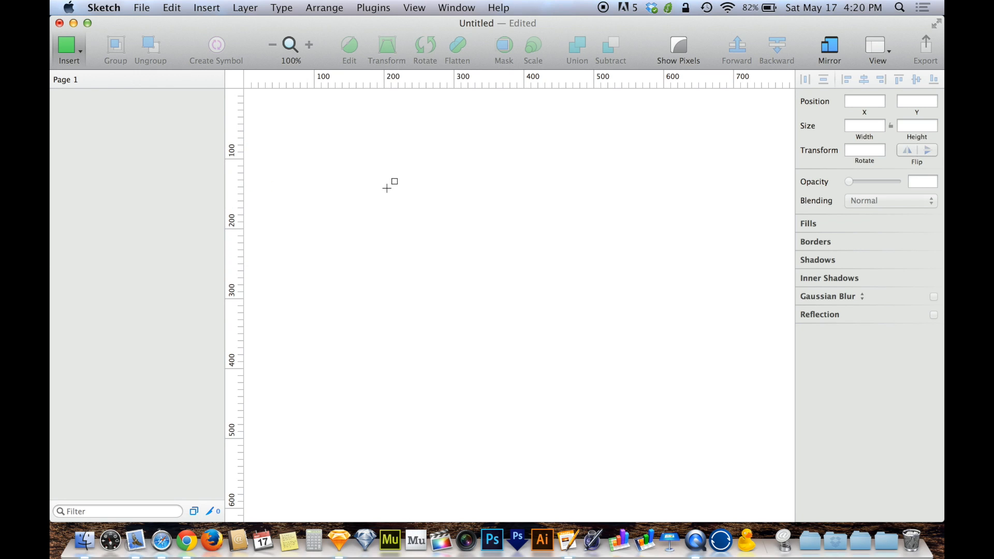
drag(378, 177, 517, 361)
key(shift)
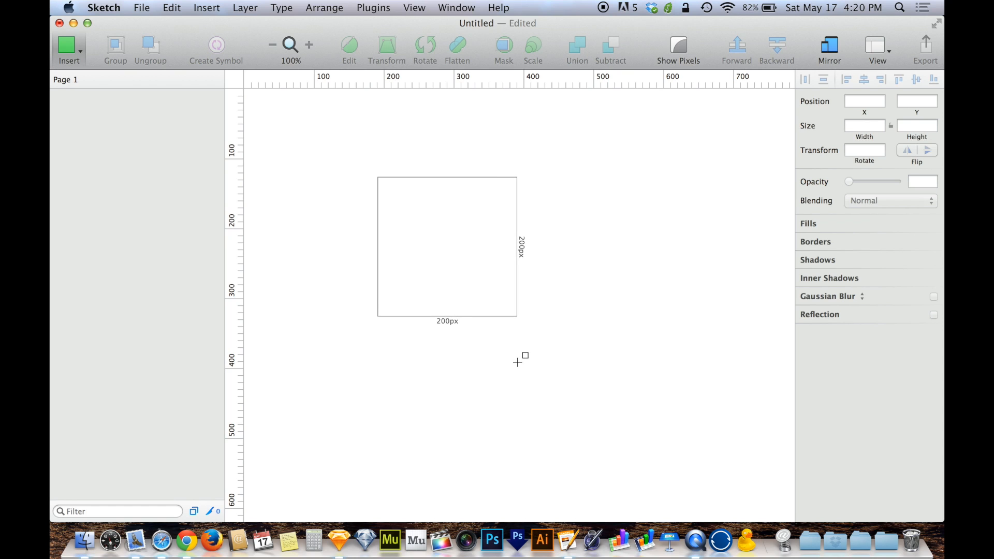
drag(517, 361, 517, 361)
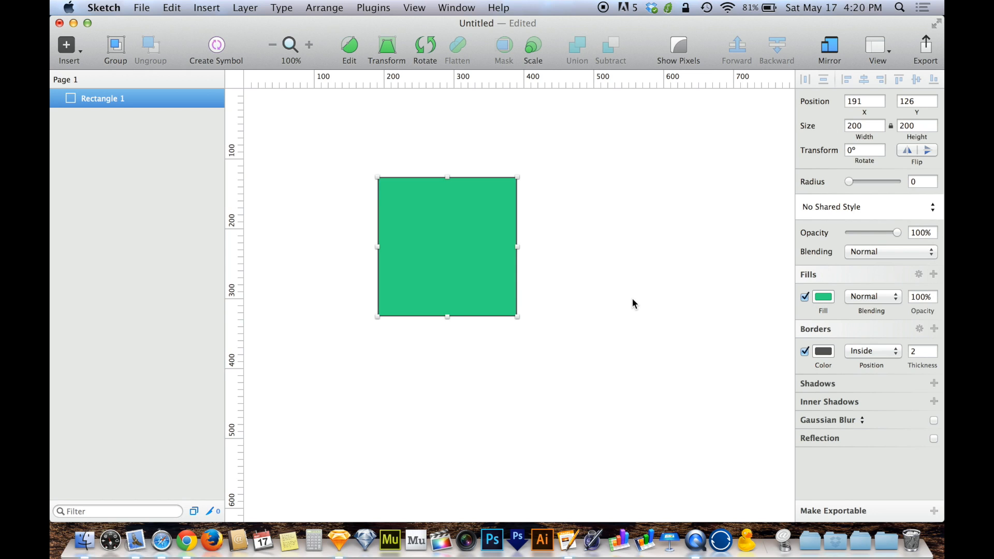
click(740, 190)
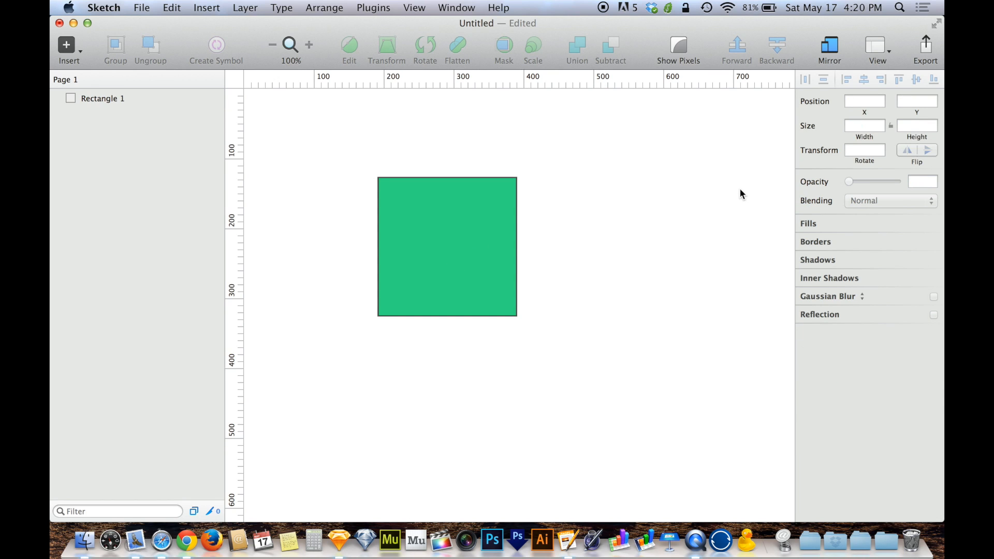
Duplicate the square twice, offsetting the overlapping copies diagonally to X 240, Y 184 and X 291, Y 238, and check the middle copy.
click(509, 223)
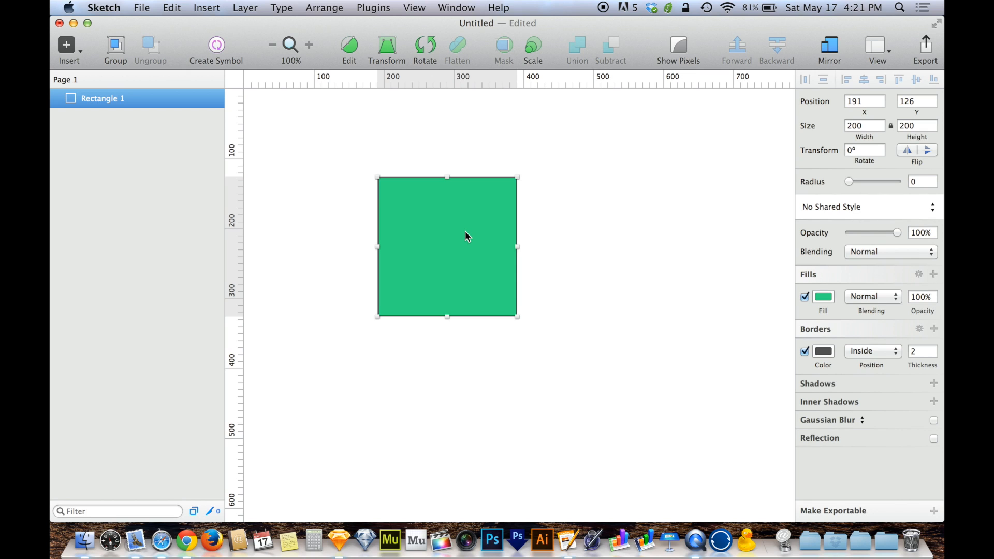
drag(450, 236, 519, 313)
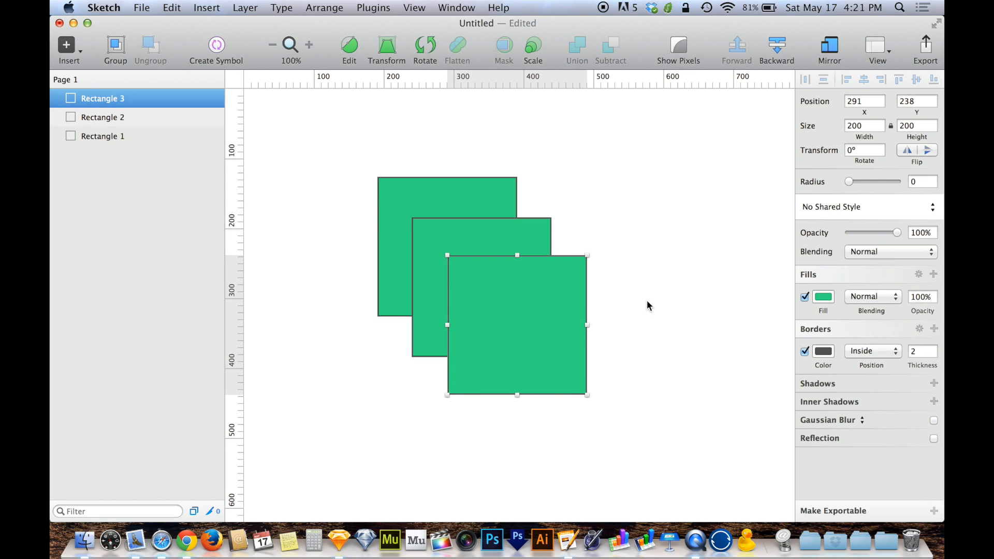
click(433, 247)
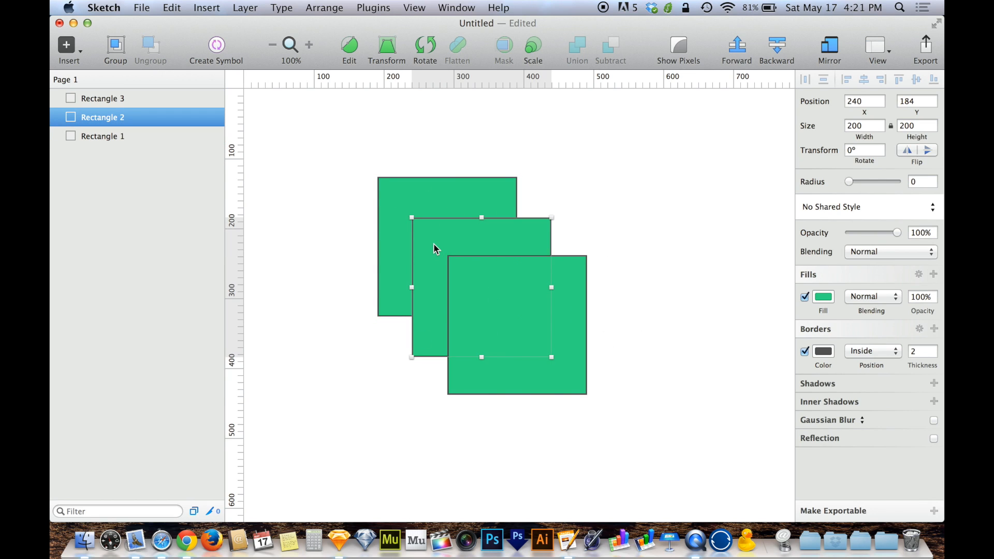
click(735, 200)
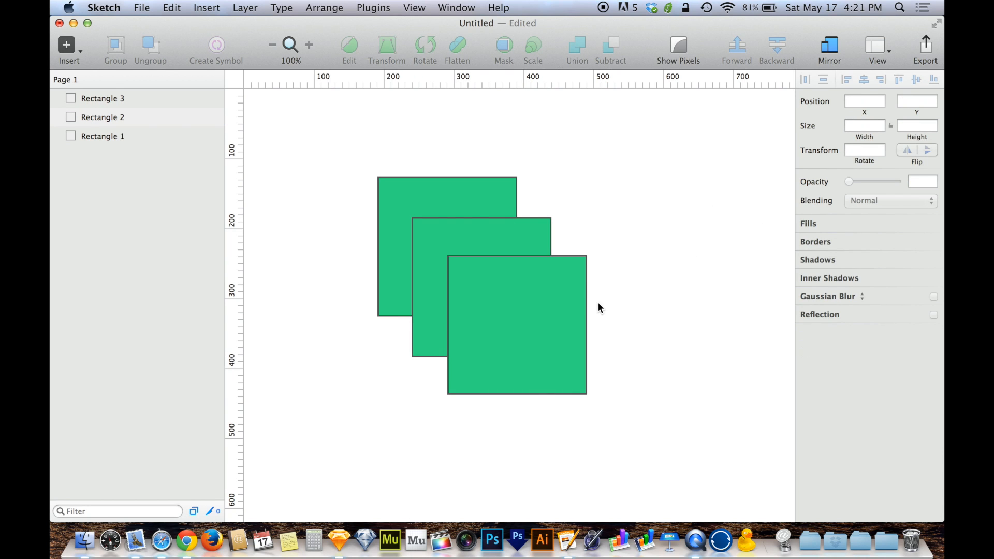
Add two more copies of the square, one toward the upper right and one at X 140, Y 207, overlapping the others.
drag(517, 326, 603, 261)
drag(609, 207, 454, 290)
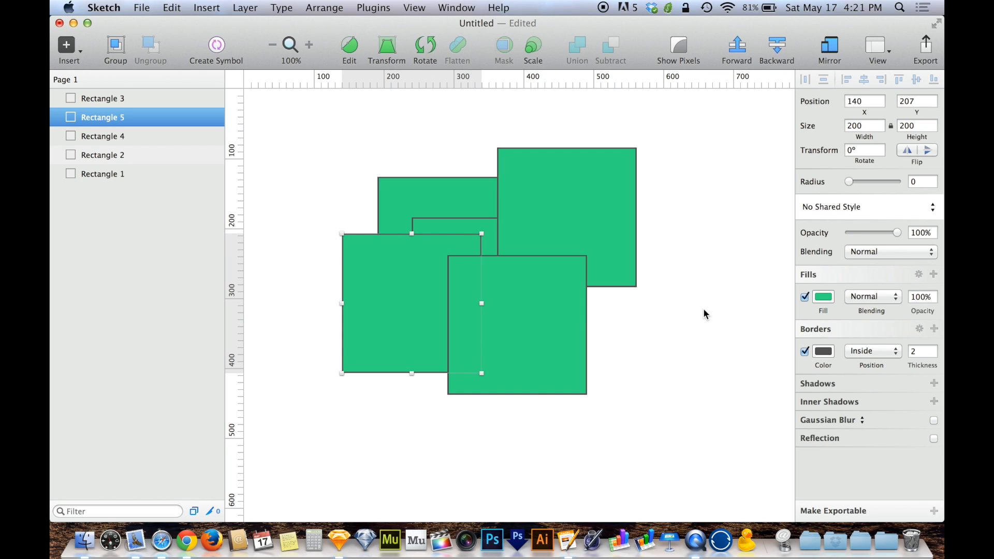
click(704, 403)
Select only the square fully enclosed by a marquee across the overlapping group, and clear the selection.
drag(675, 458, 656, 405)
drag(674, 438, 644, 404)
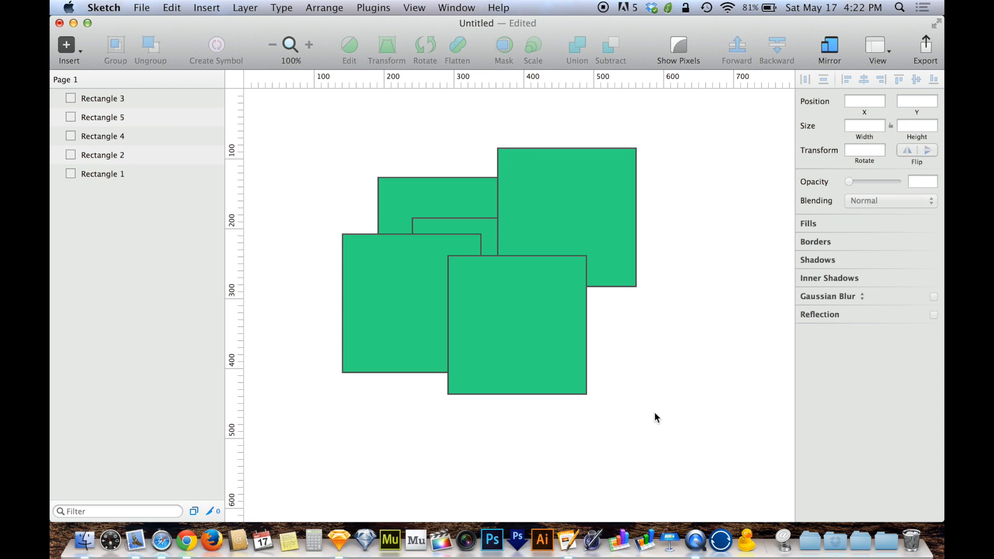
drag(666, 436, 665, 331)
drag(676, 191, 393, 376)
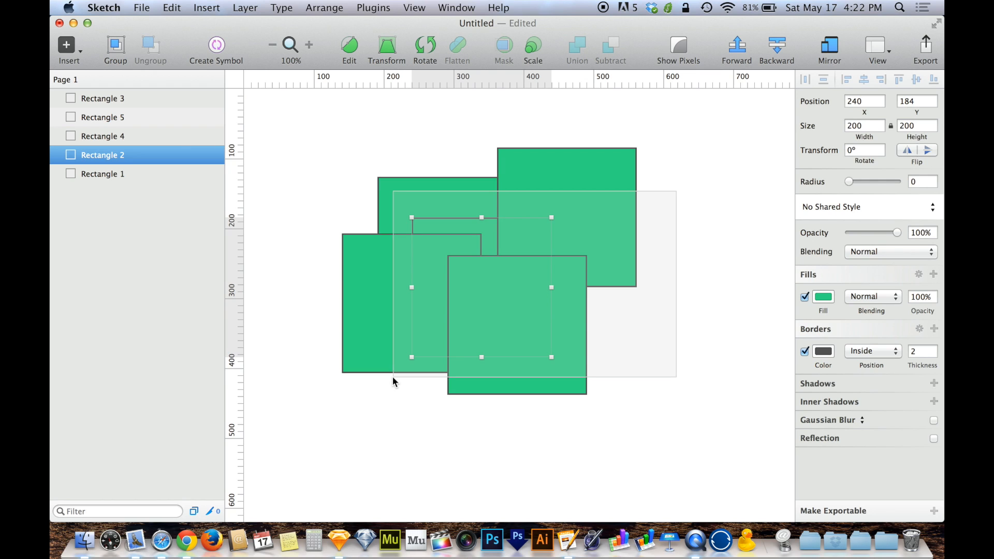
drag(393, 377, 393, 384)
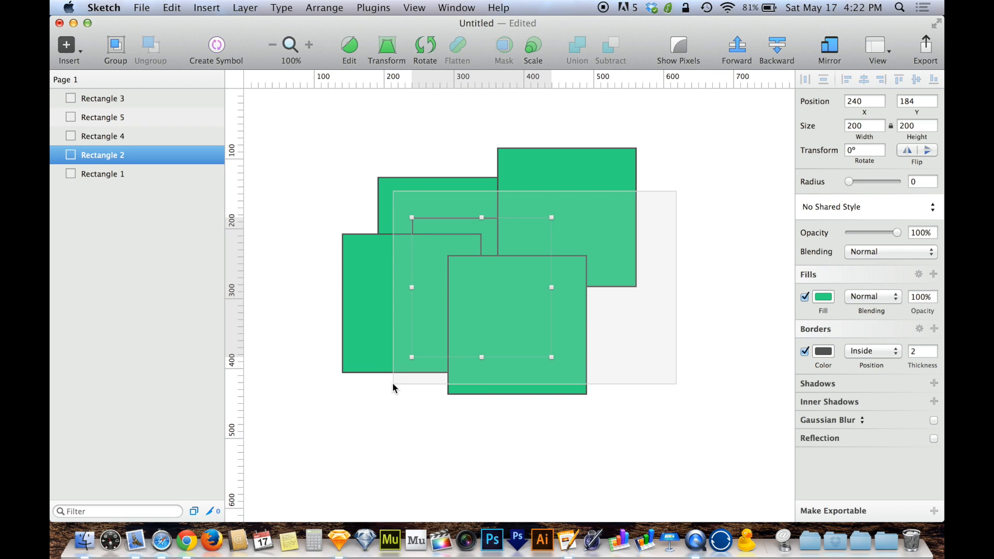
drag(392, 382, 392, 382)
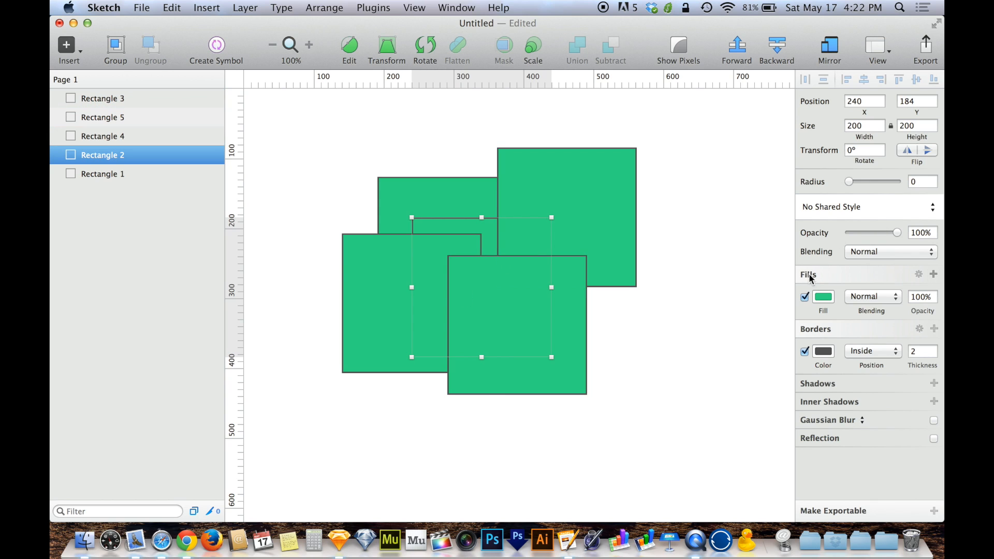
click(745, 288)
Arrange four squares edge to edge in a two-by-two grid and centre Rectangle 1 behind them at X 227, Y 207.
drag(625, 238, 599, 253)
drag(387, 274, 387, 232)
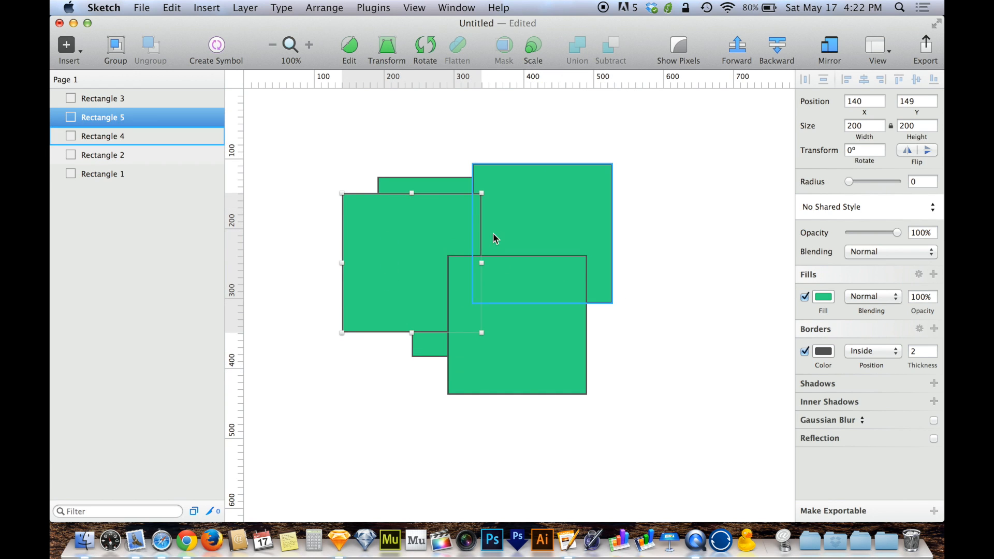
drag(425, 192, 401, 259)
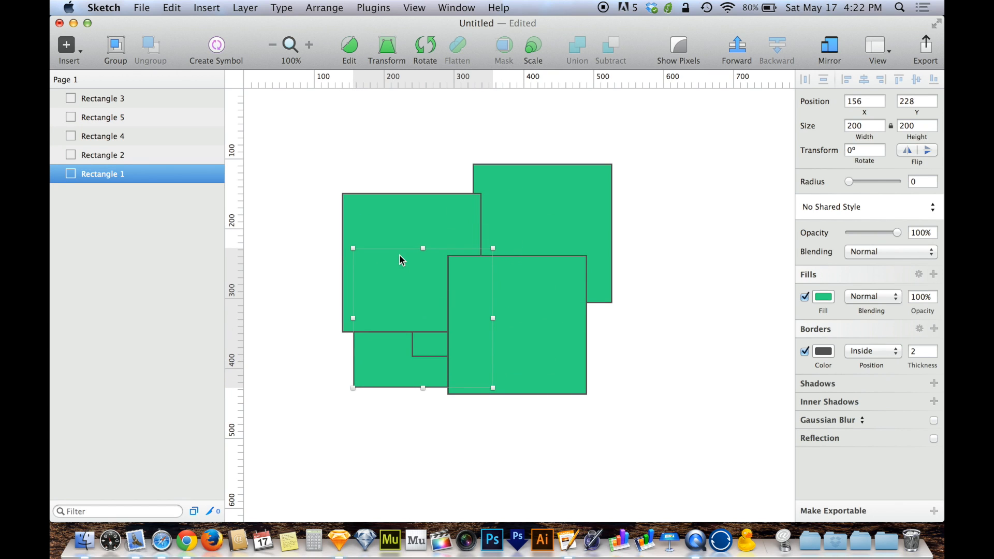
drag(444, 204, 436, 176)
drag(526, 386, 548, 432)
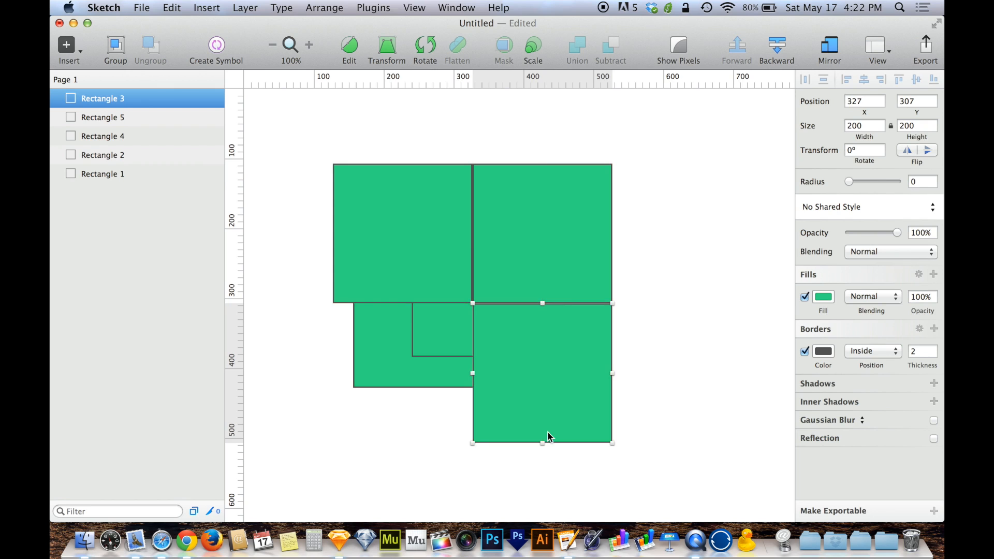
drag(451, 383, 503, 368)
drag(459, 322, 383, 408)
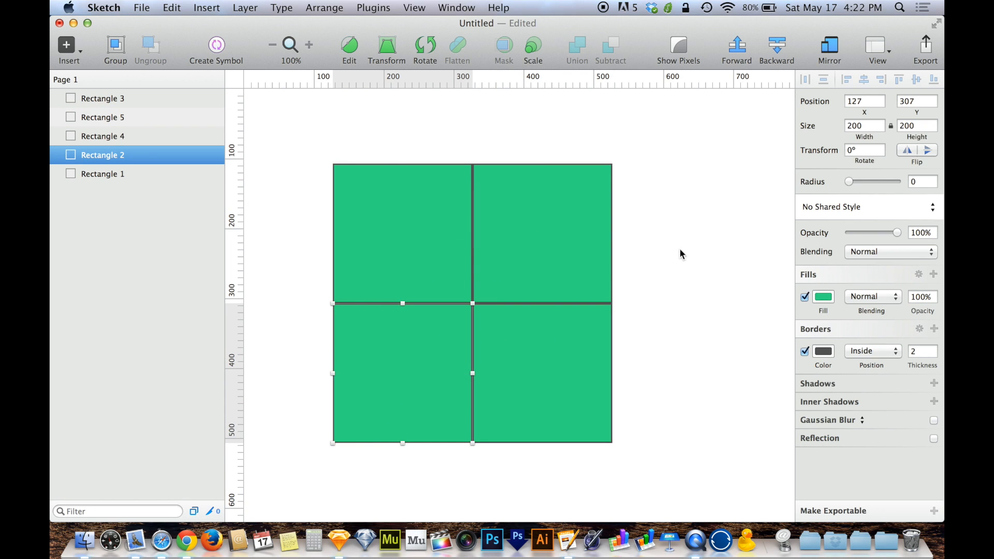
Select the square hidden behind the grid with an enclosing marquee, and reselect it directly through the squares covering it.
drag(717, 195, 365, 416)
drag(401, 407, 396, 409)
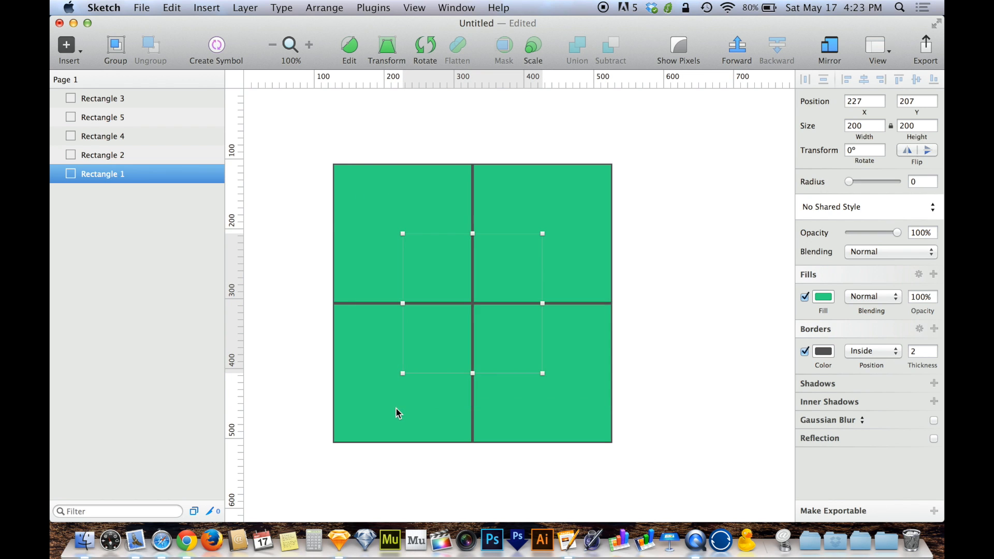
click(687, 318)
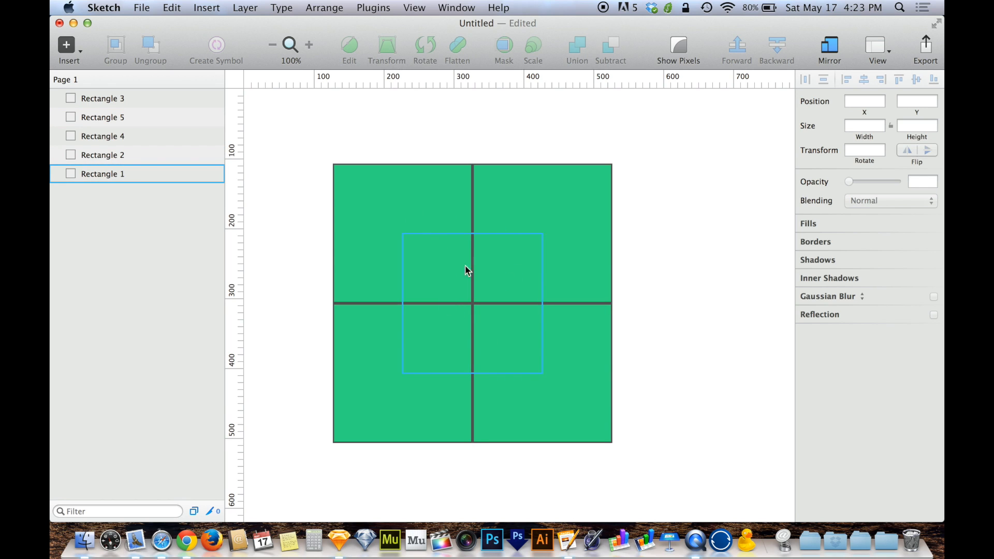
click(429, 266)
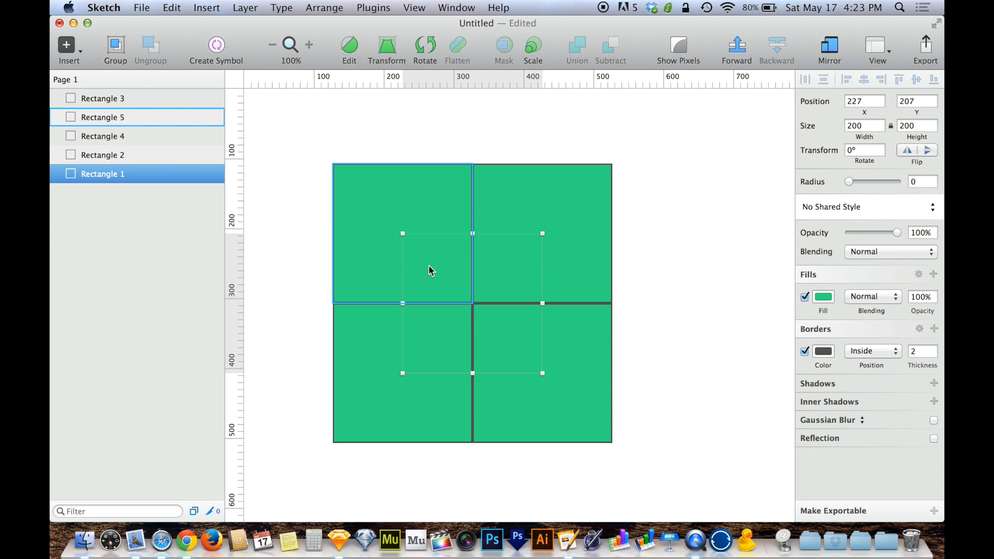
click(669, 237)
Move three grid squares into an overlapping stack: Rectangle 4 at X 527, Y 107, Rectangle 3 at X 503, Y 128, Rectangle 5 at X 543, Y 139.
drag(586, 211, 725, 211)
drag(581, 355, 697, 250)
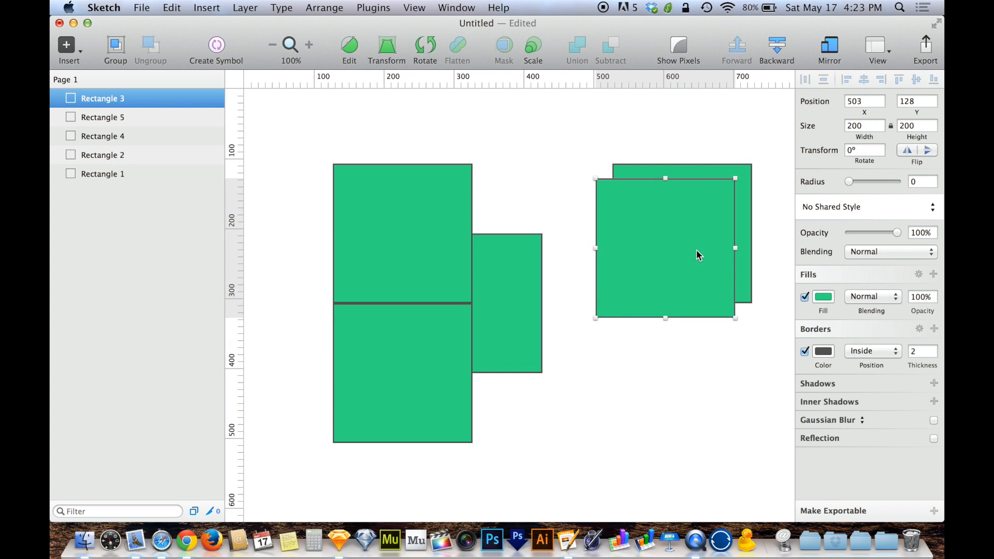
drag(439, 250, 730, 277)
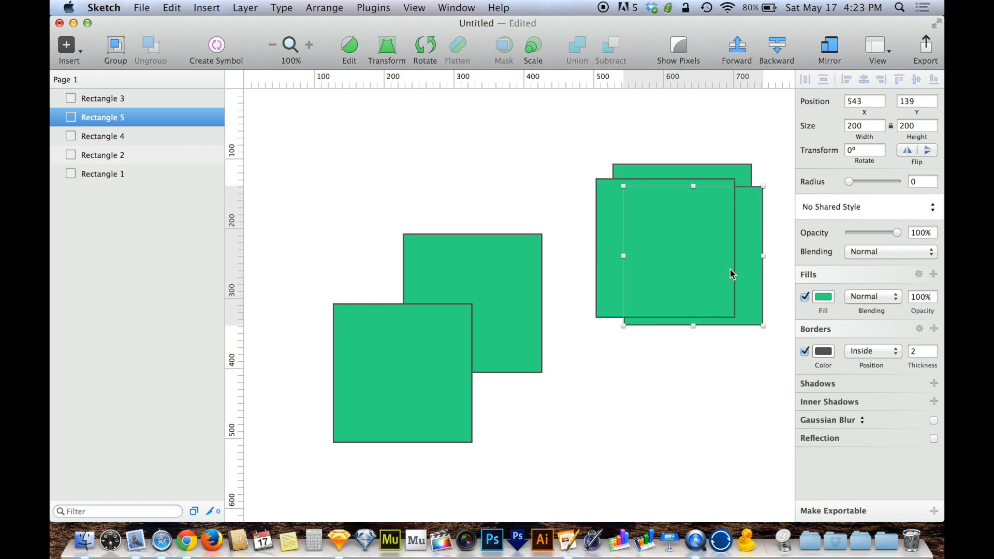
Select the frontmost square of the overlapping stack, check which square lies beneath it, and clear the selection.
click(700, 230)
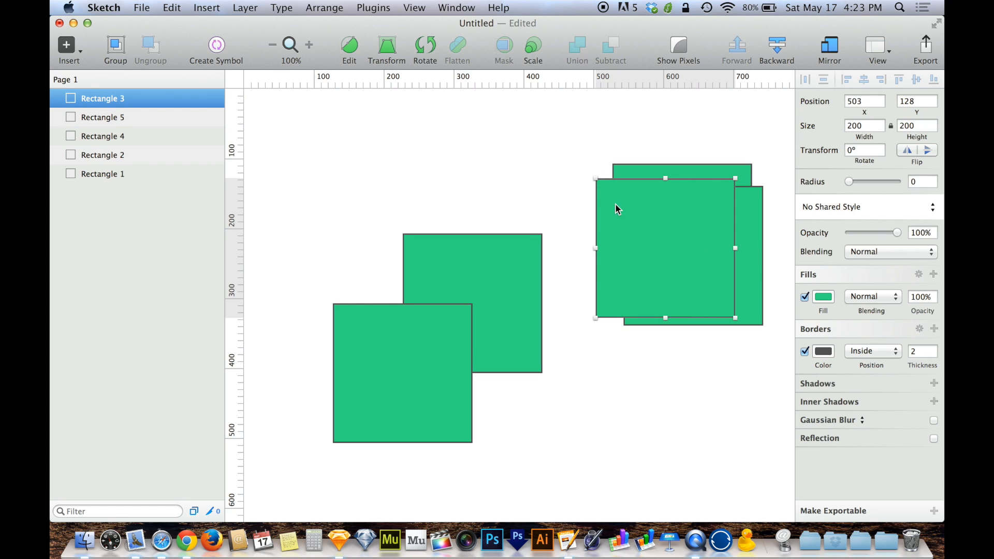
click(708, 406)
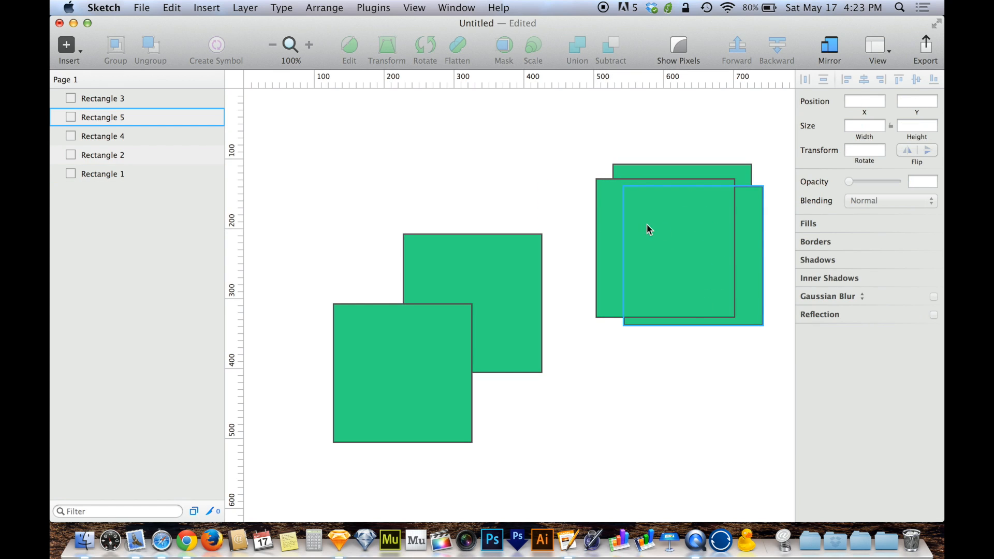
click(640, 250)
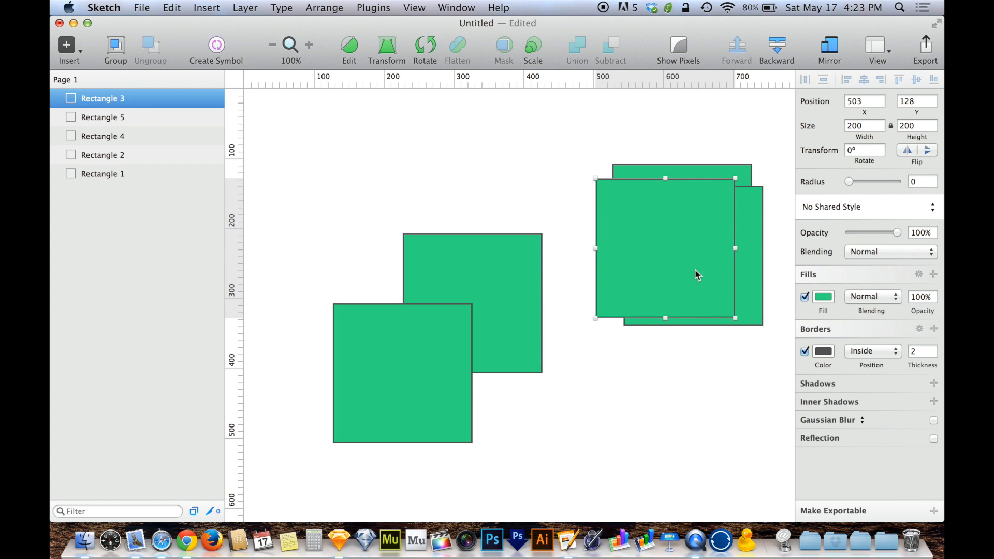
click(639, 444)
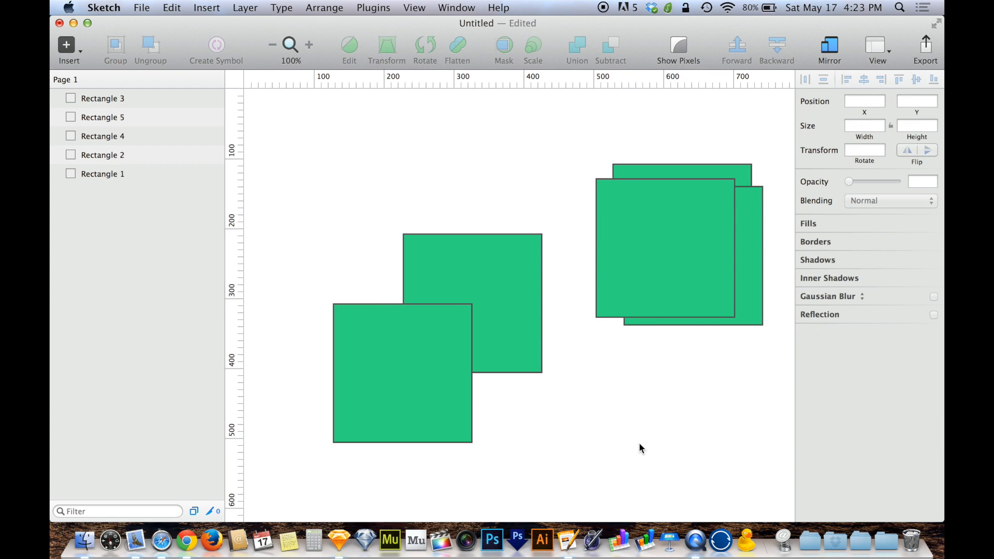
Pick Rectangle 4 from the layers stacked under the front square, and review that layer list once more.
right_click(689, 218)
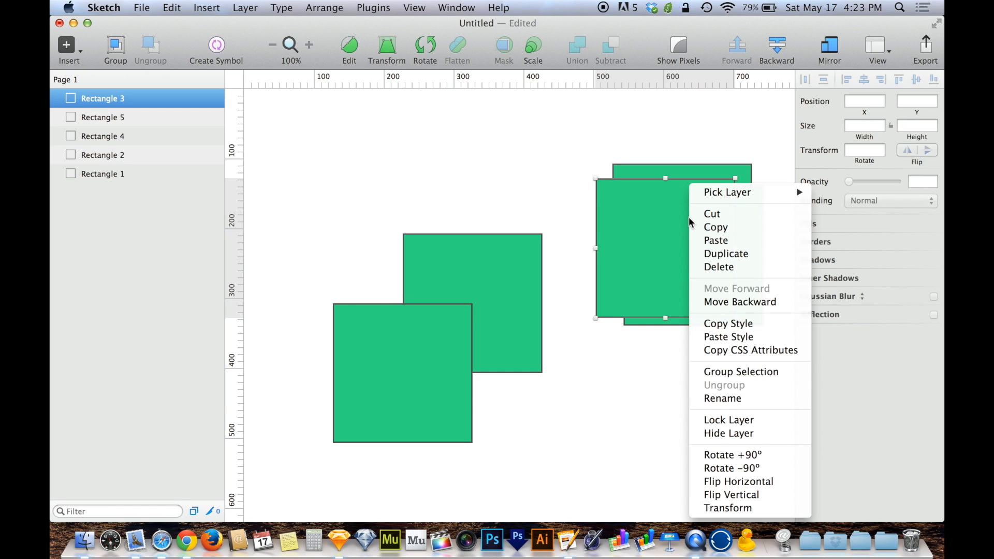
mouse_move(729, 195)
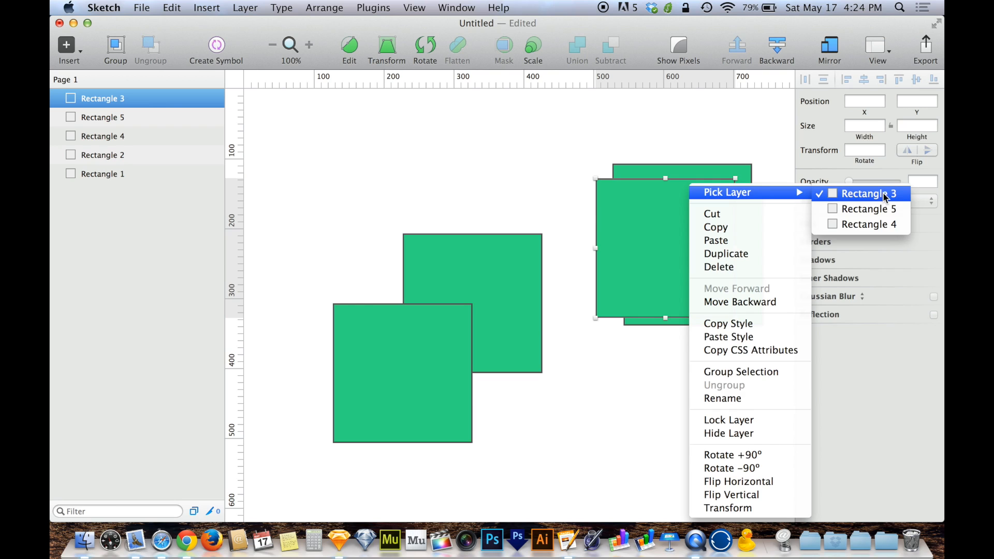
click(878, 230)
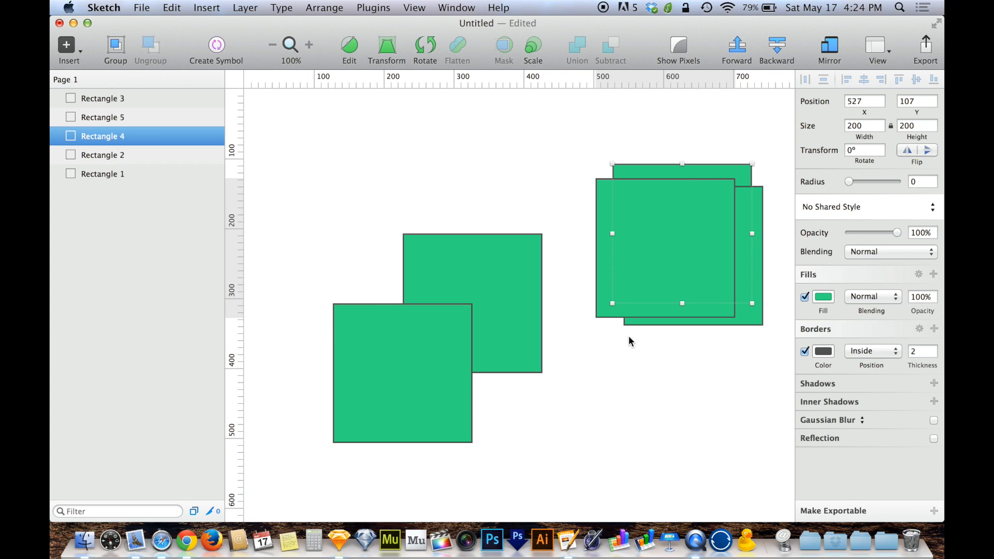
click(632, 357)
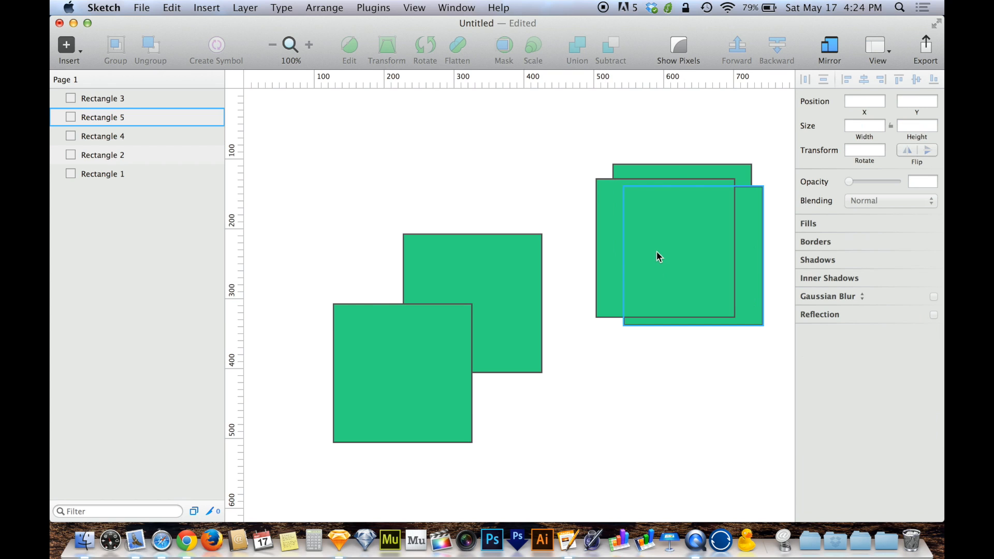
right_click(684, 221)
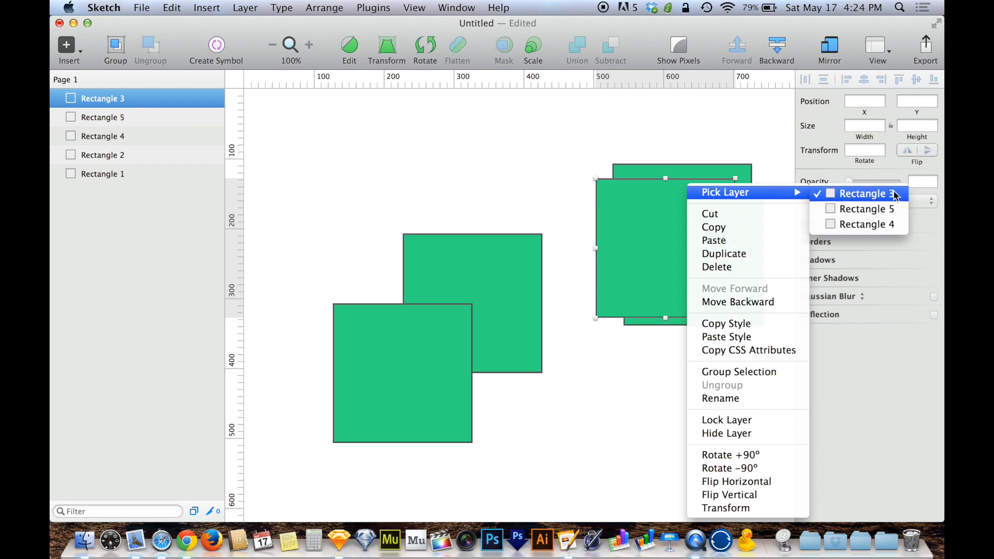
click(629, 266)
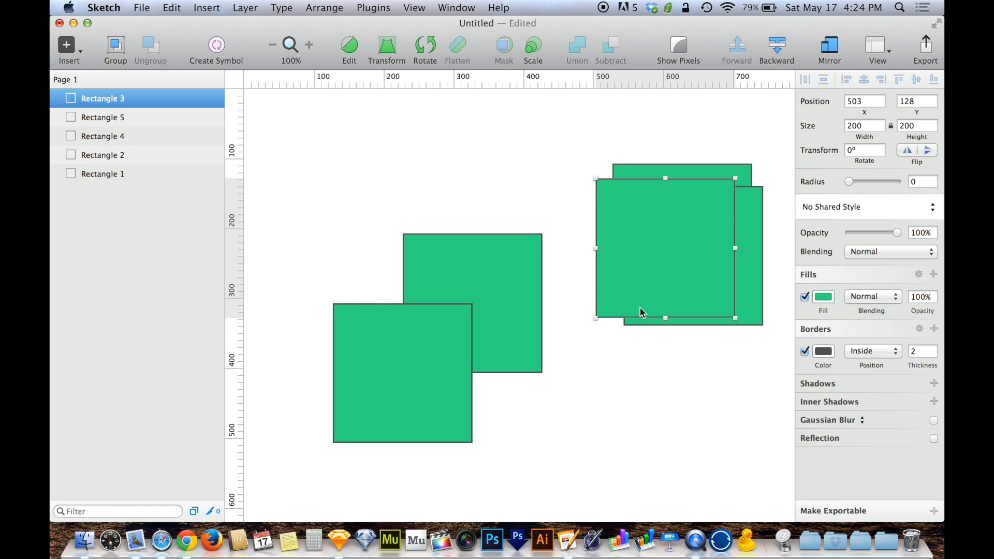
Move Rectangle 3 to X 443, Y 339 and Rectangle 5 to X 263, Y 38, and place a copy of Rectangle 5 at X 4, Y 61.
drag(672, 218, 630, 365)
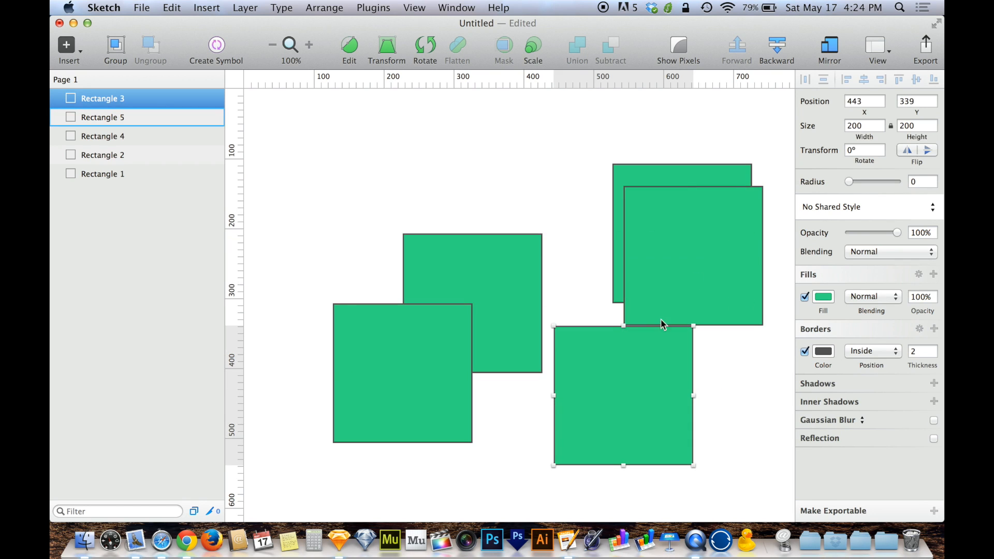
drag(724, 237, 528, 167)
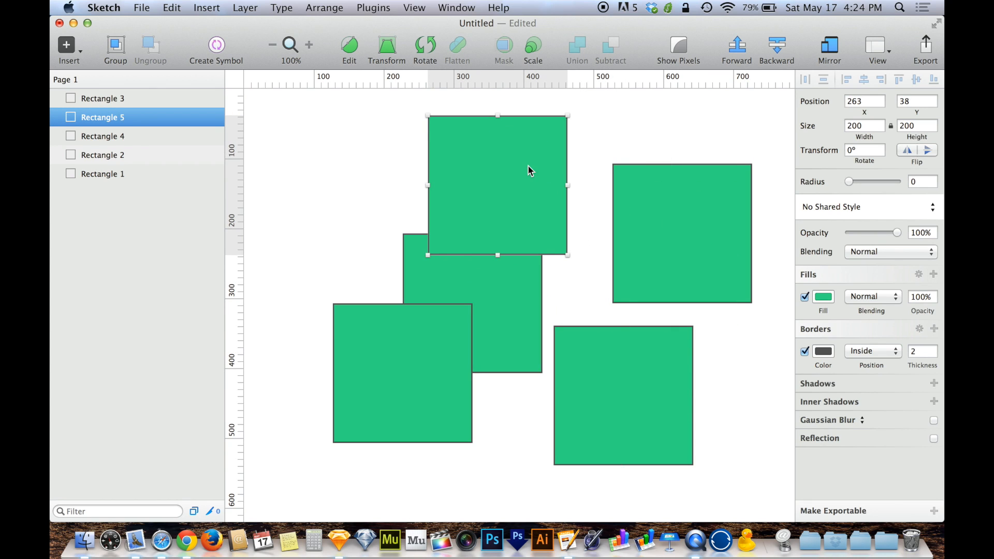
drag(510, 169, 328, 186)
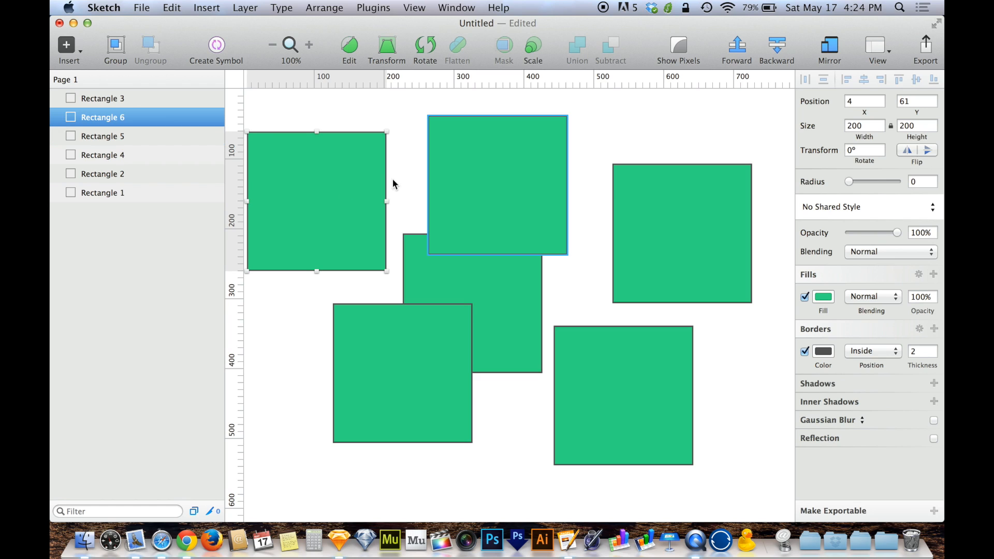
scroll(375, 192, left, 5)
scroll(375, 192, left, 3)
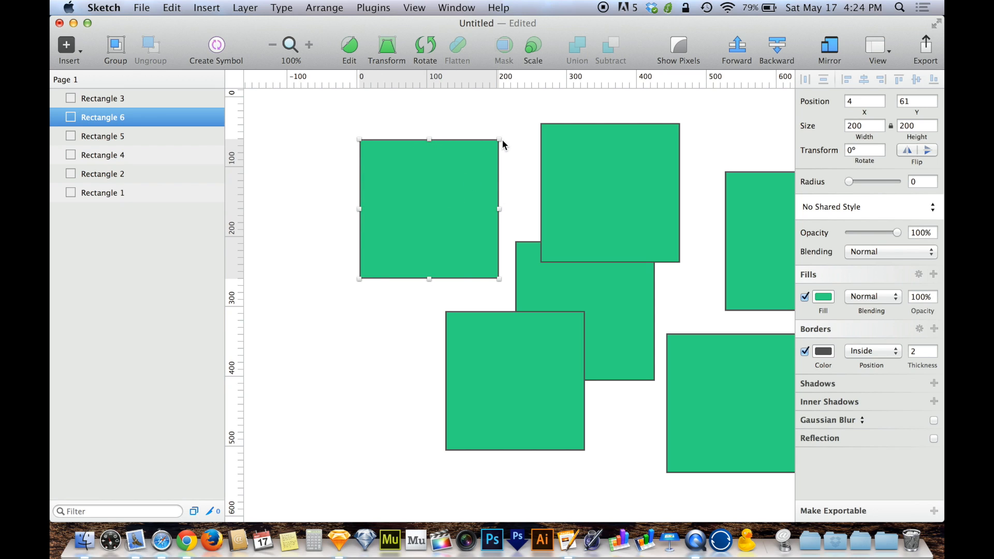
key(super+shift+r)
drag(498, 155, 527, 184)
key(Return)
key(super+z)
key(super+z)
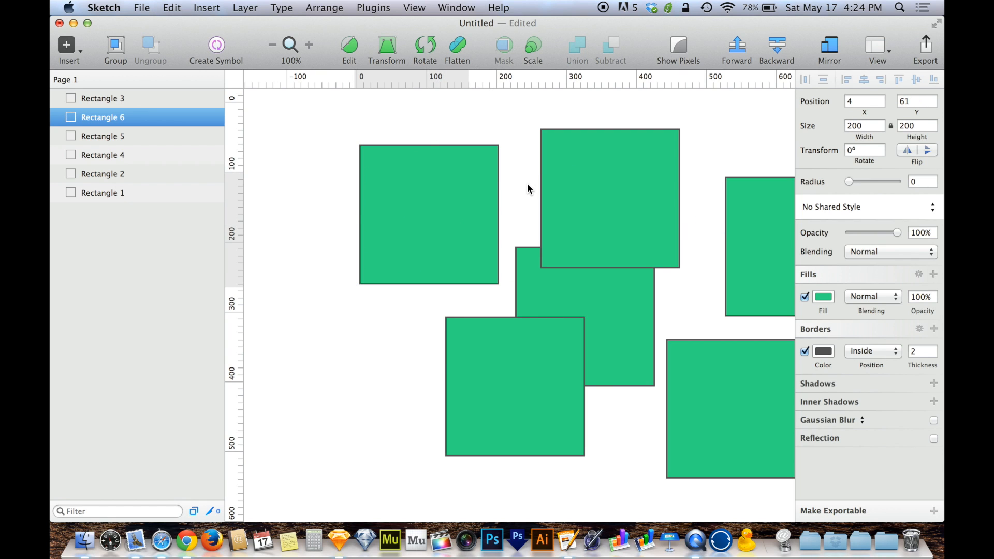
Scale Rectangle 6 proportionally to 156 × 156, reduce its height to 125, and place it at X -42, Y 138.
drag(500, 144, 523, 180)
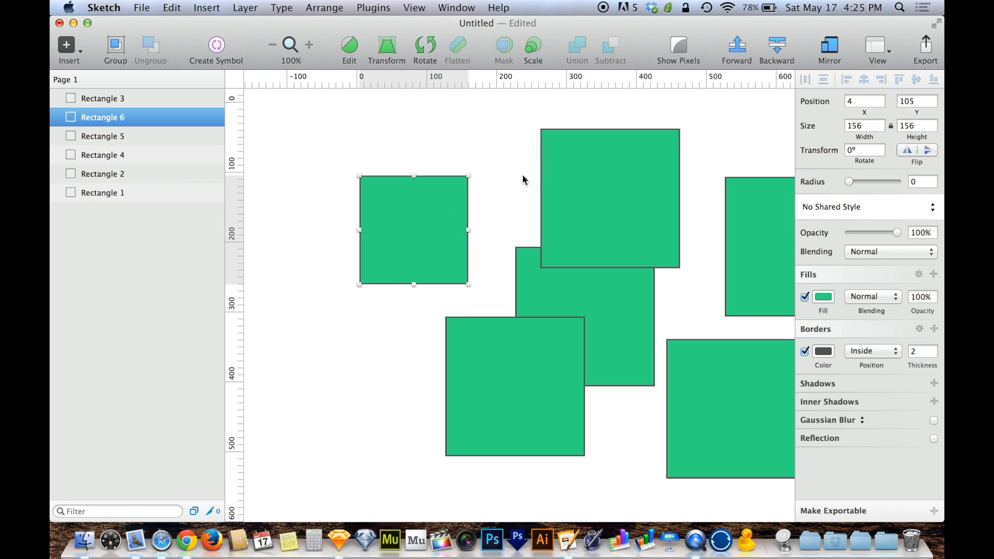
drag(419, 215, 393, 224)
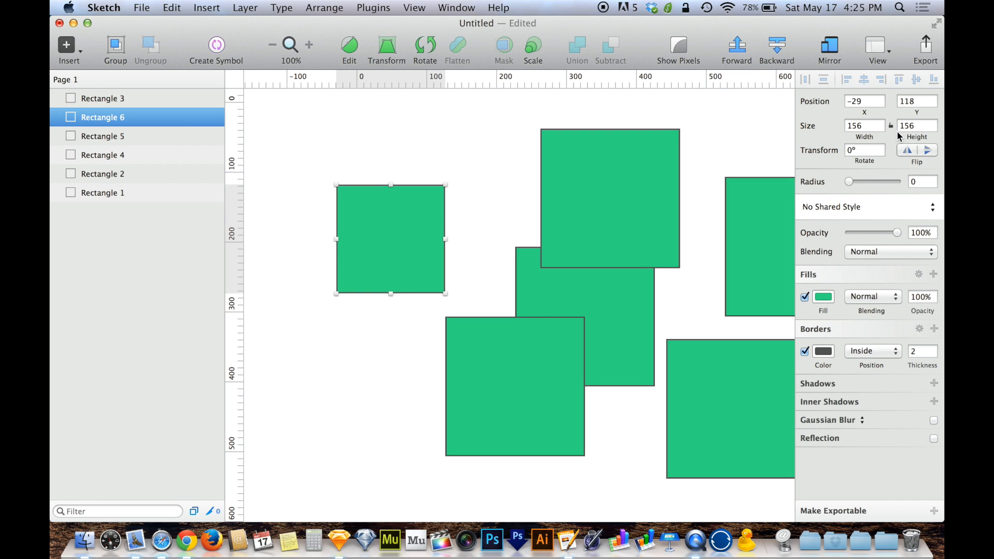
drag(447, 185, 446, 206)
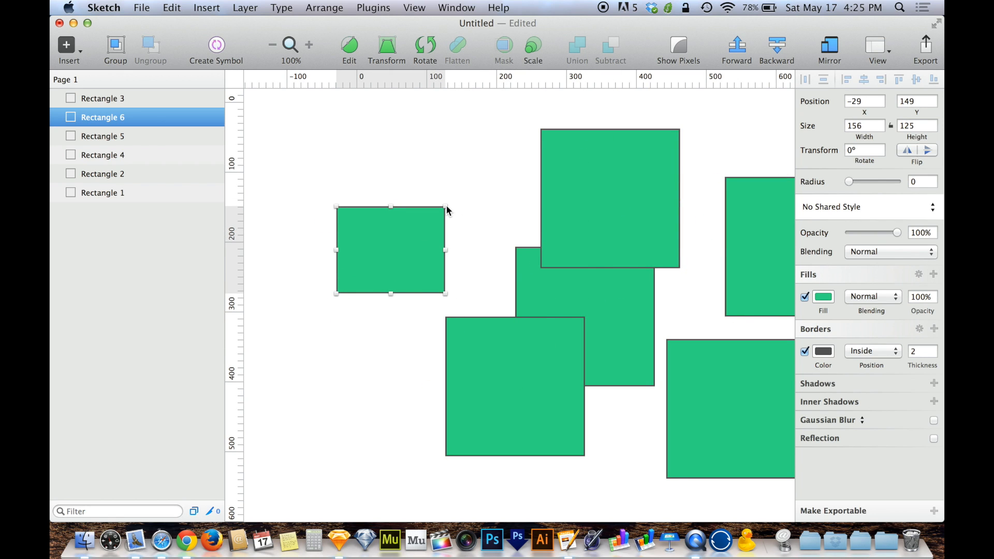
drag(430, 236, 419, 219)
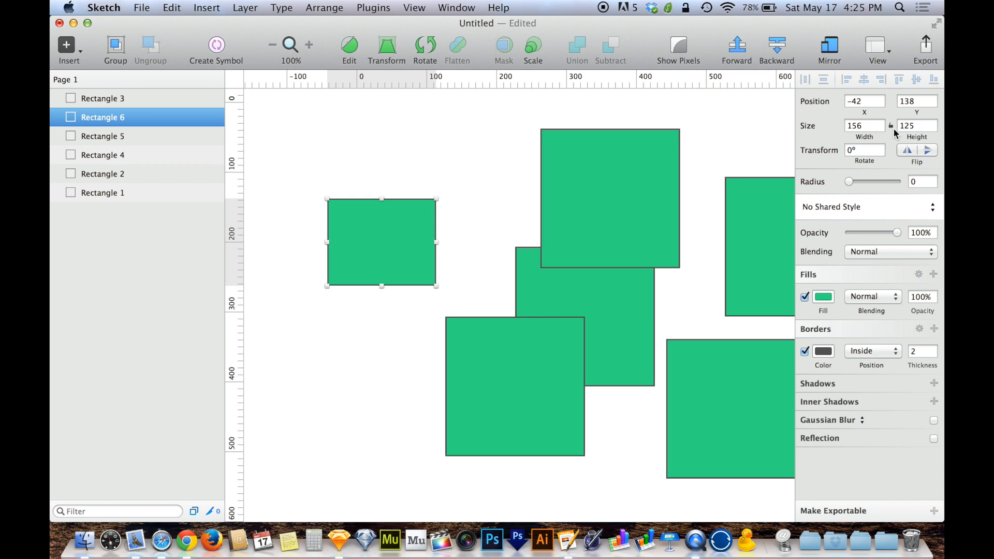
Narrow Rectangle 6 to a width of 137, and scale it proportionally about its centre to 110 × 100.
mouse_move(436, 199)
mouse_down()
mouse_move(455, 178)
mouse_move(428, 202)
mouse_move(410, 196)
mouse_move(454, 182)
mouse_move(423, 203)
mouse_up()
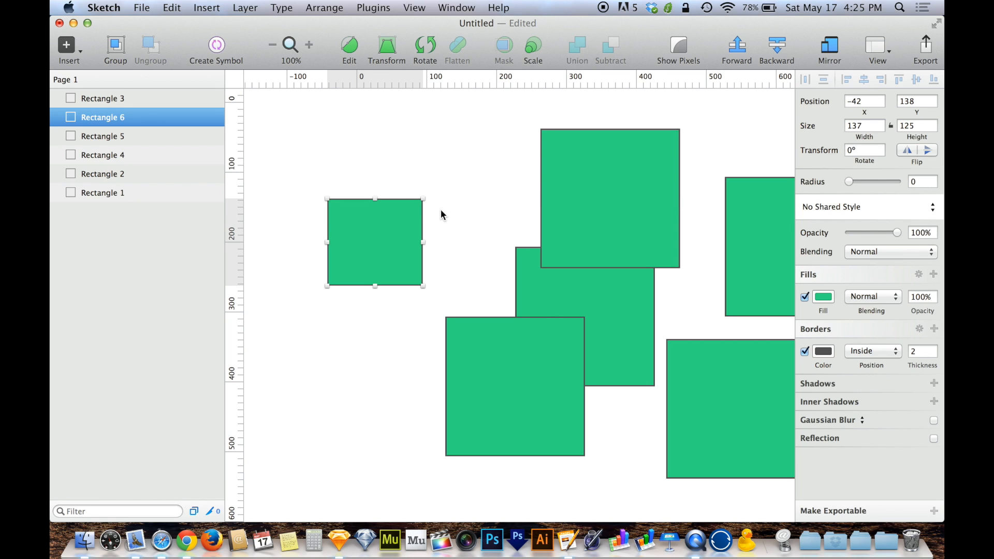
drag(423, 199, 409, 217)
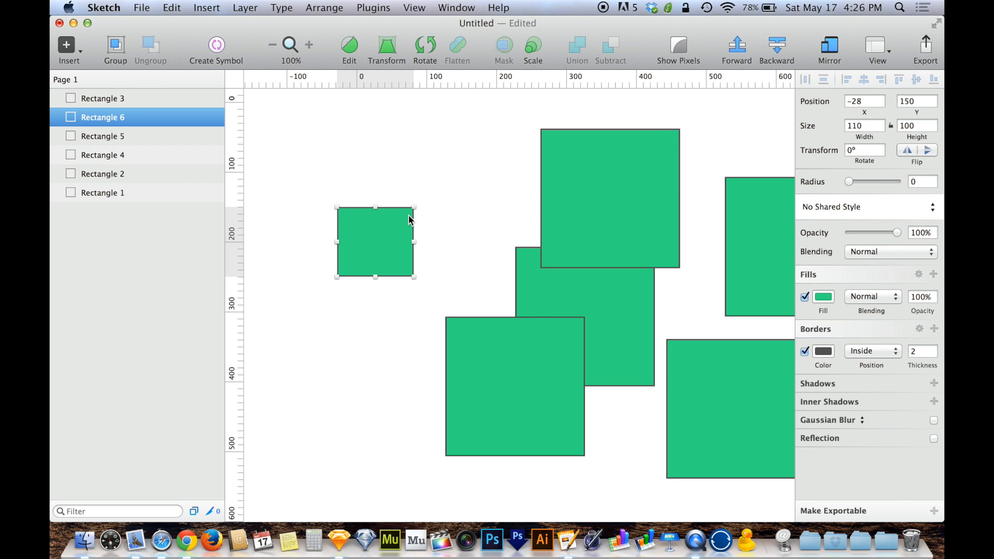
click(375, 165)
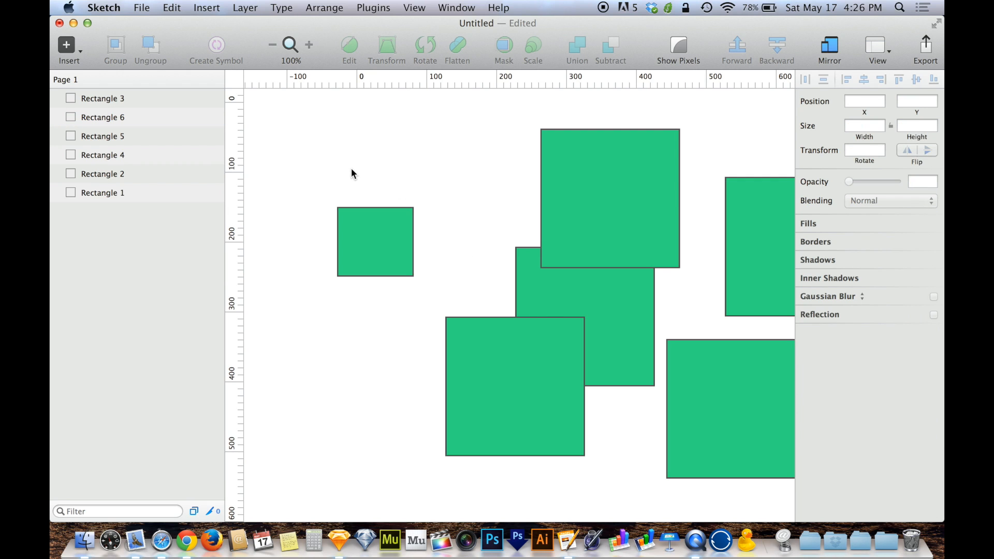
Delete all the squares from the canvas and draw a rectangle about 399 × 347 at X 22, Y 99.
key(super+a)
key(BackSpace)
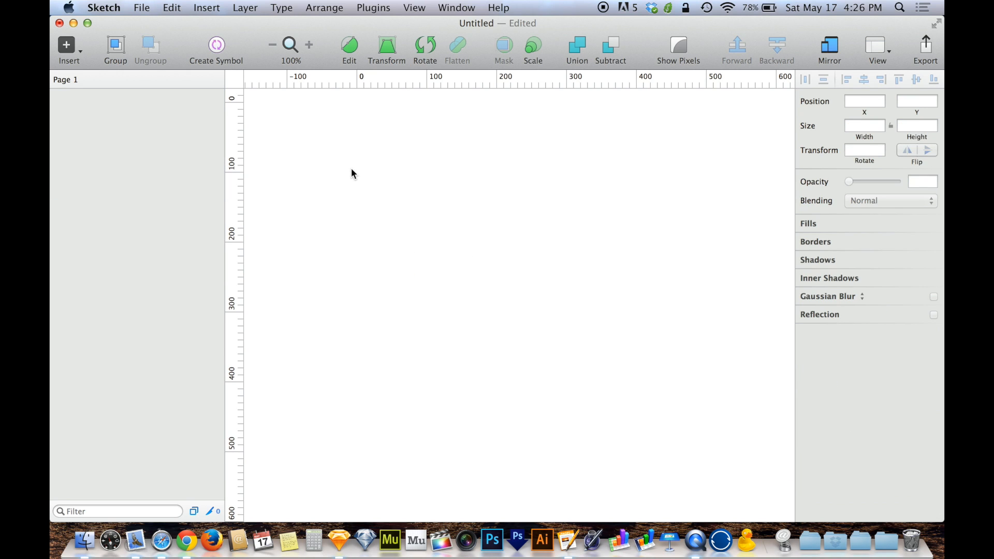
key(r)
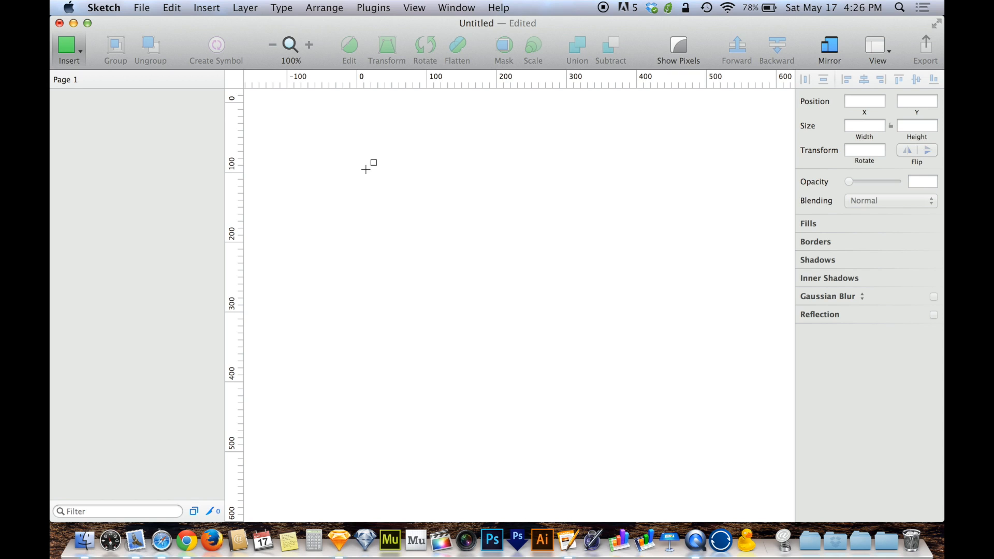
mouse_move(372, 172)
mouse_down()
mouse_move(495, 314)
mouse_move(651, 413)
mouse_up()
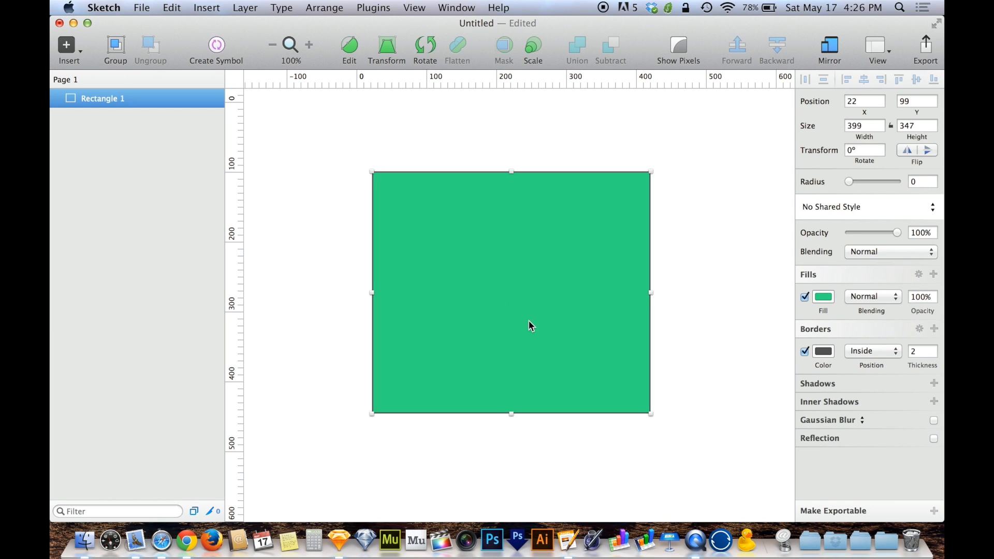
Draw an oval over the rectangle and resize it to about 397 × 345 at X 23, Y 100.
key(o)
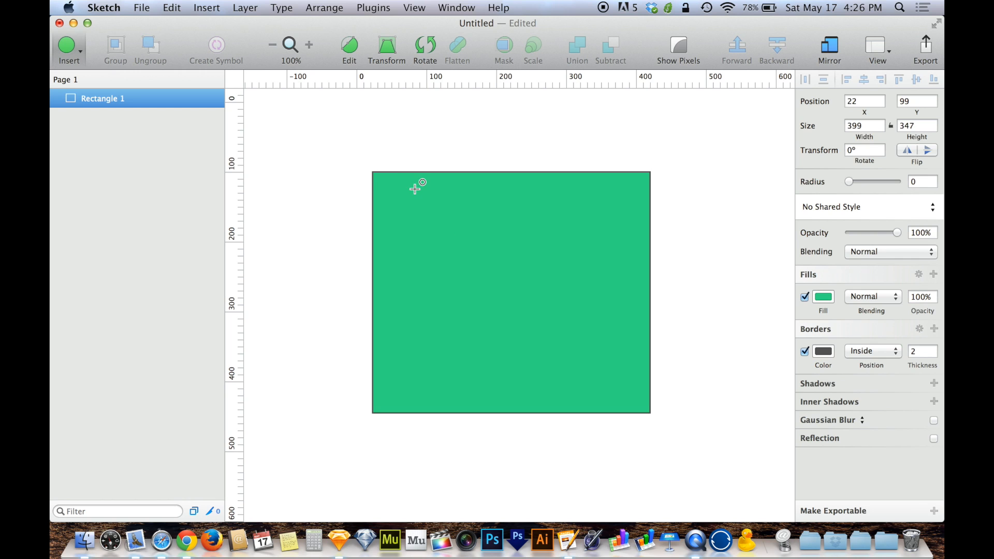
drag(403, 179, 607, 381)
drag(607, 381, 577, 374)
drag(576, 373, 651, 413)
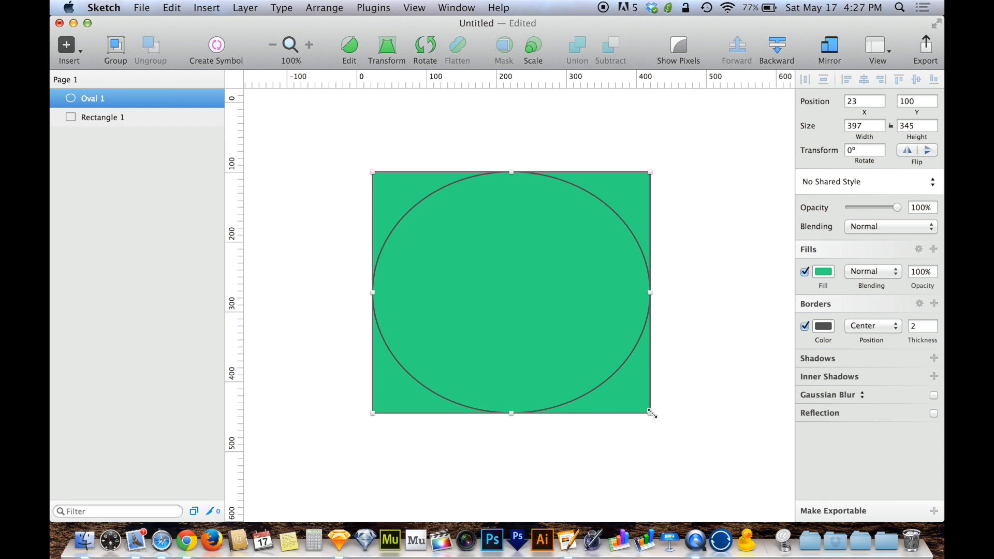
Select Rectangle 1 and Oval 1 alternately to compare their positions and sizes, ending on Rectangle 1.
click(150, 124)
click(135, 98)
click(135, 118)
click(135, 104)
click(137, 118)
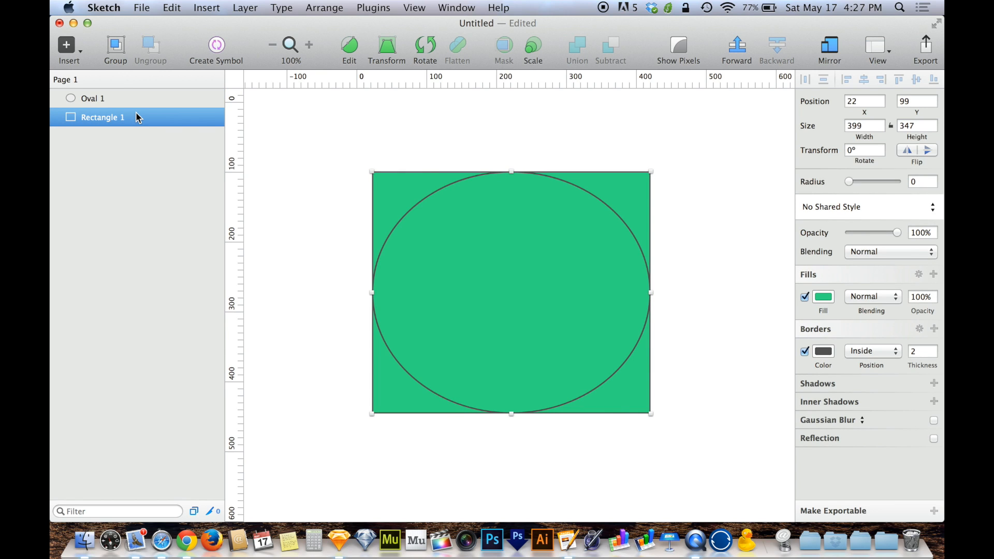